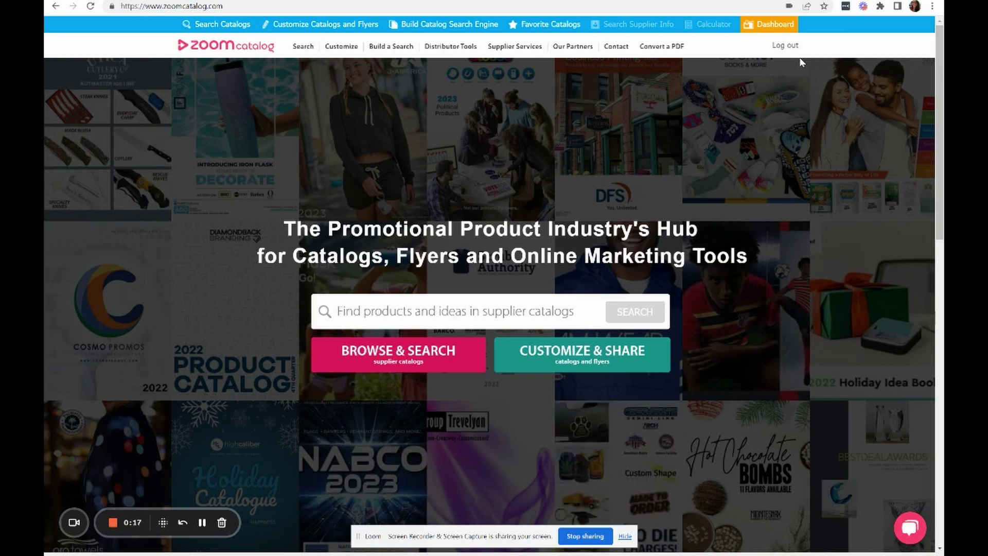
Step: Go to ZoomCatalog's Customize page listing featured suppliers' flyers and catalogs
left_click(347, 49)
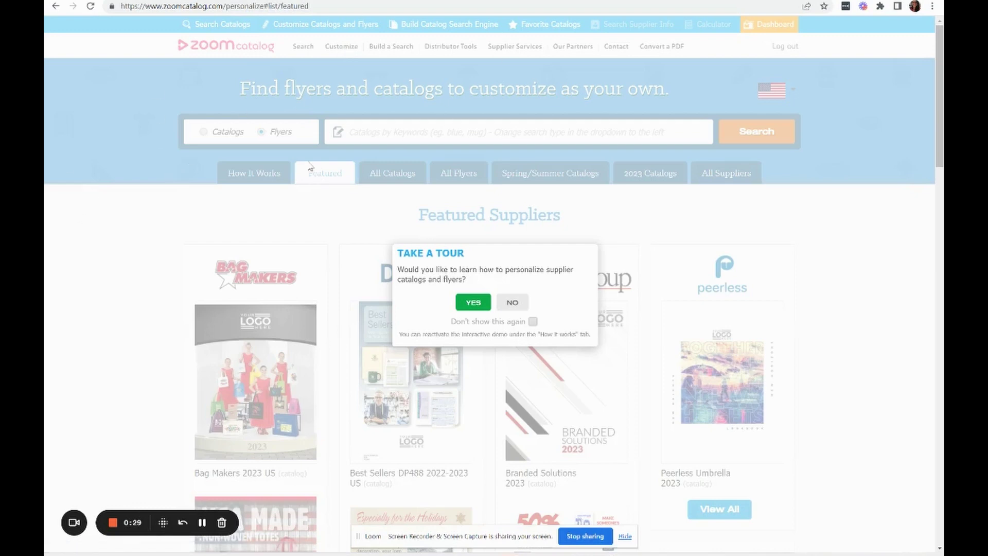
Step: Decline the guided tour and list all flyers sorted by Latest
left_click(519, 307)
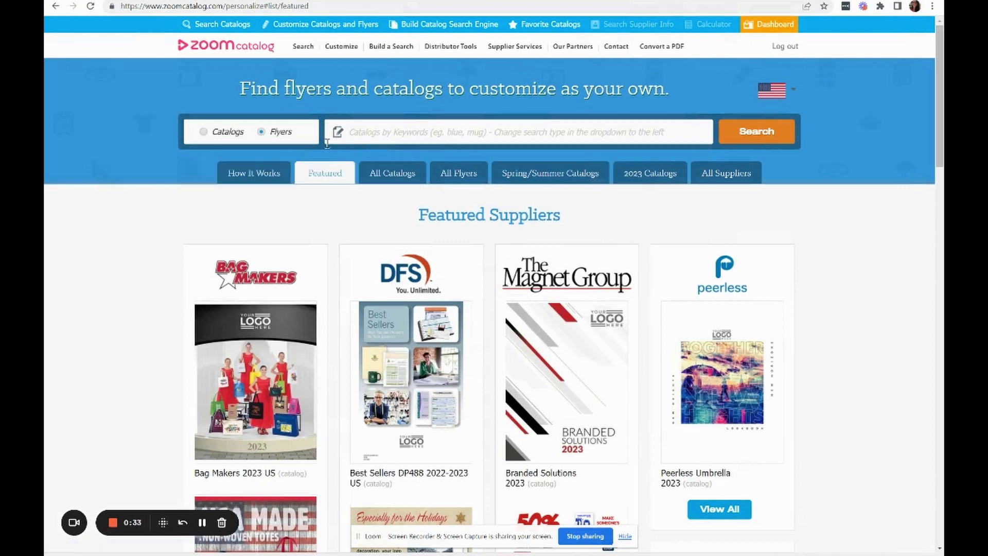
left_click(461, 180)
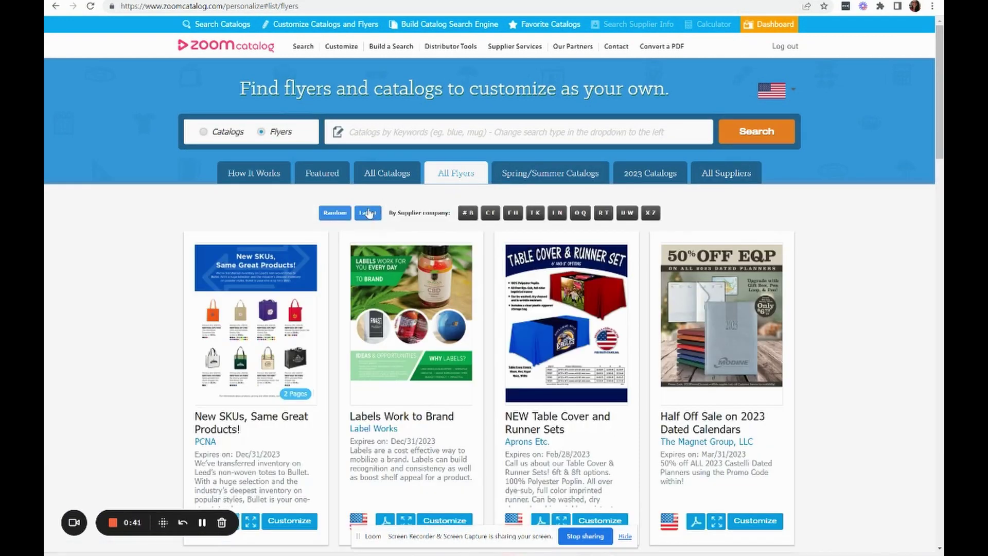
left_click(367, 213)
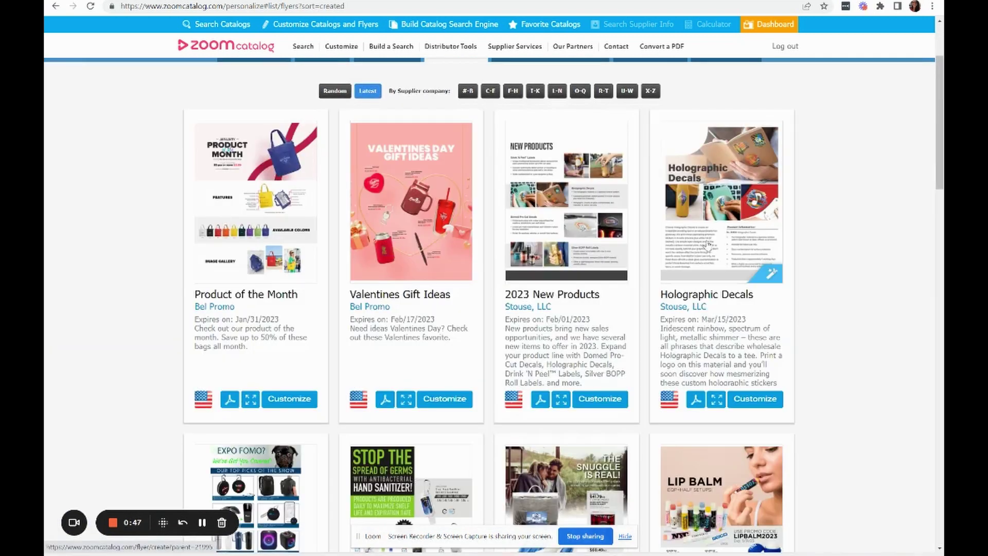
scroll(572, 288, "down", 2)
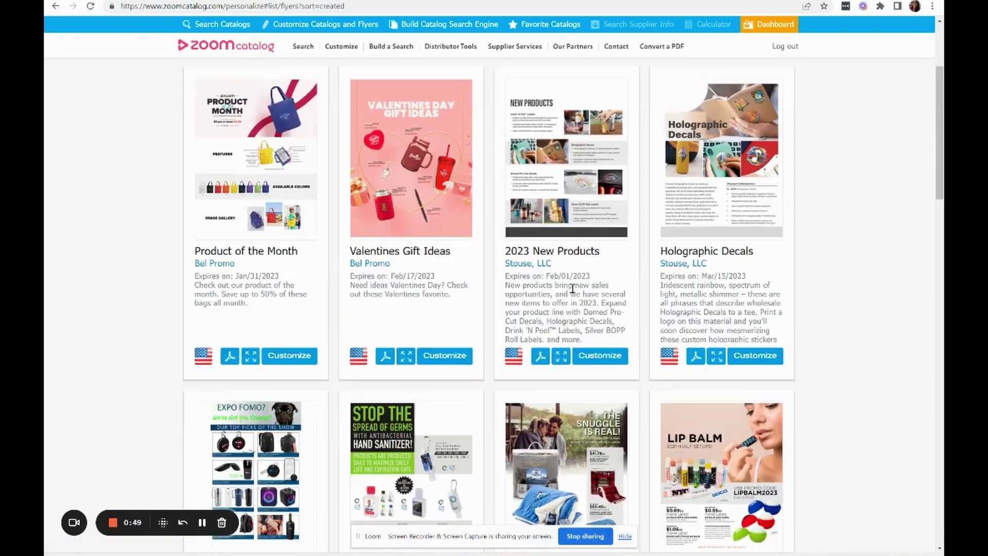
scroll(572, 288, "down", 3)
scroll(572, 288, "up", 8)
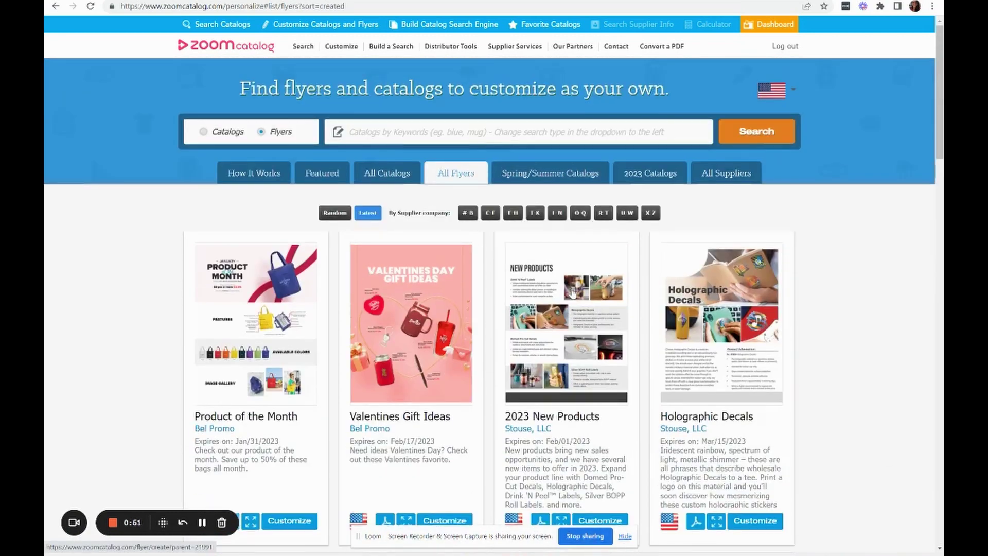
Step: Include All Suppliers and return to the full All Flyers listing
left_click(743, 176)
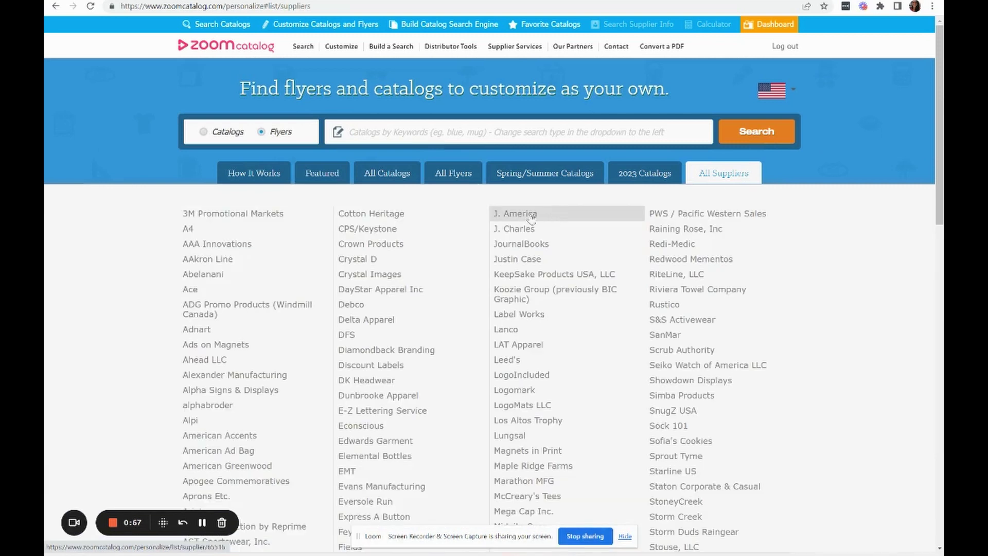
left_click(456, 180)
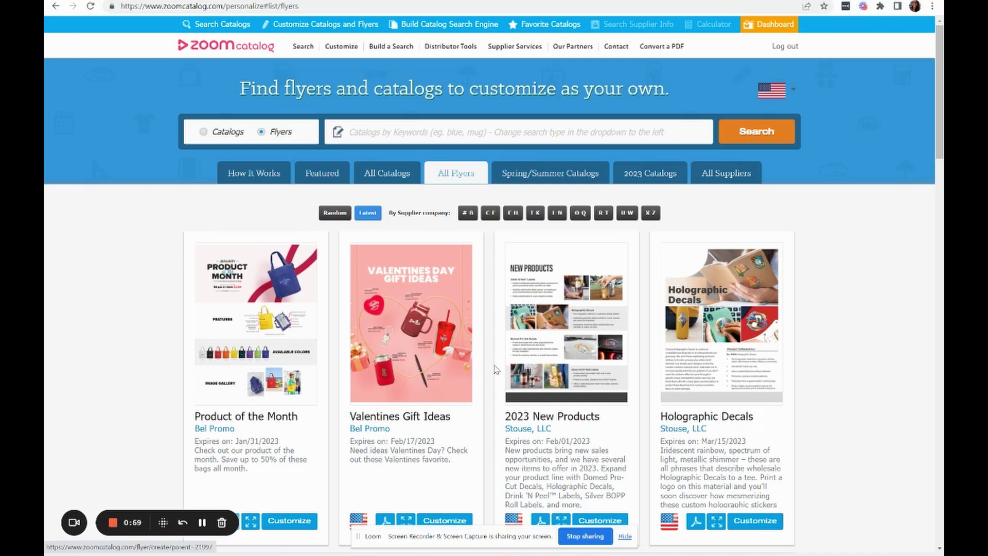
scroll(495, 369, "down", 8)
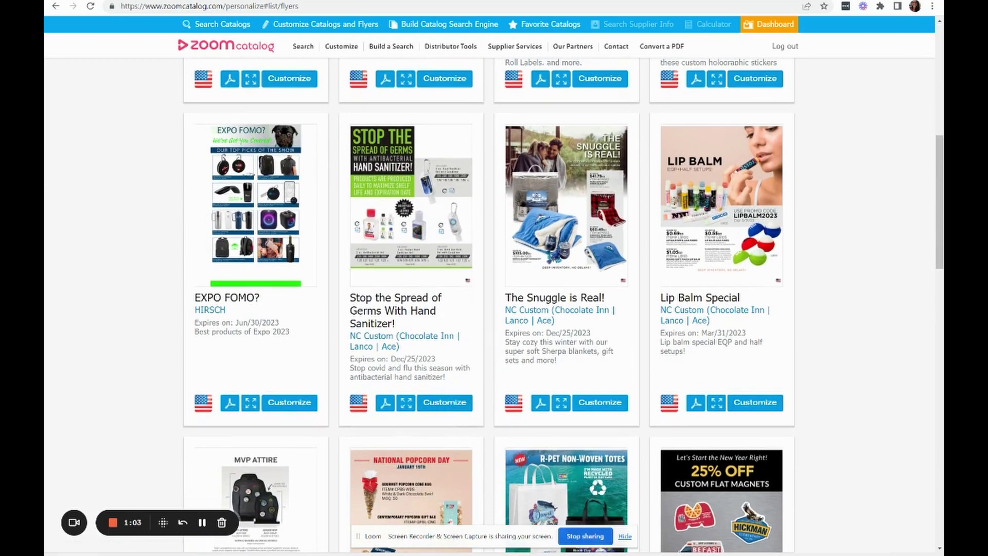
Step: Switch to the browser tab with the R-PET Non-Woven Totes flyer editor
key("ctrl+Tab")
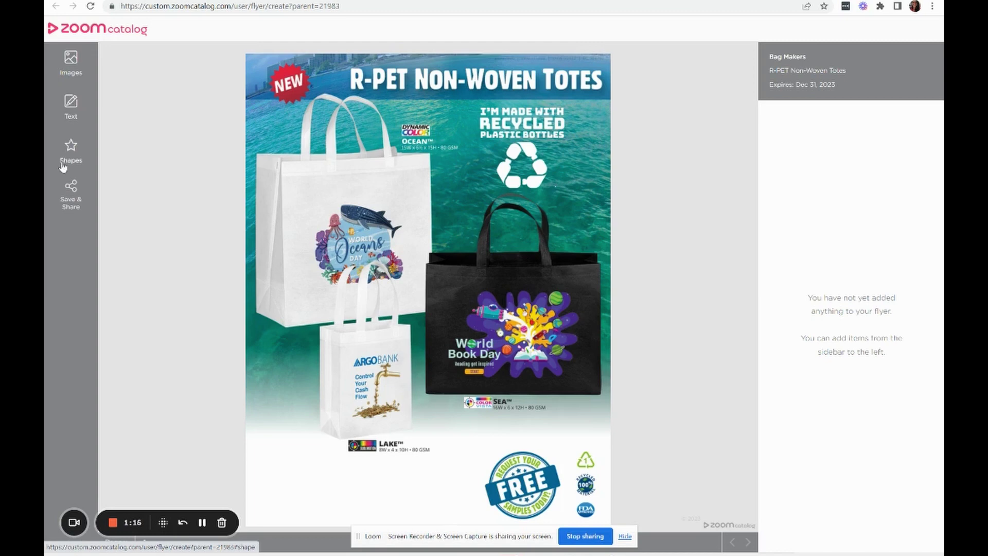
Step: Add the Your Logo image from Images and position it at the flyer's bottom left
left_click(66, 62)
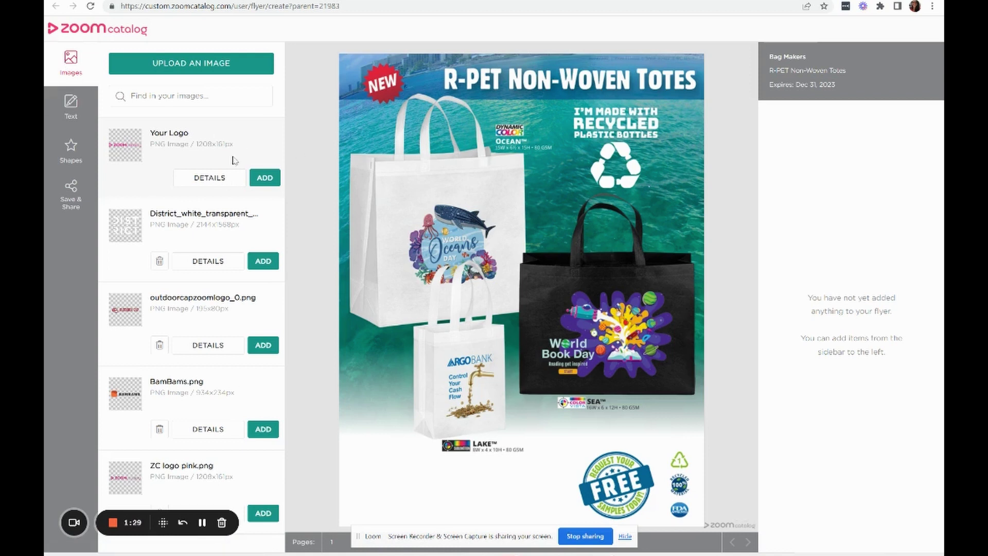
left_click(259, 181)
left_click_drag(468, 77, 438, 491)
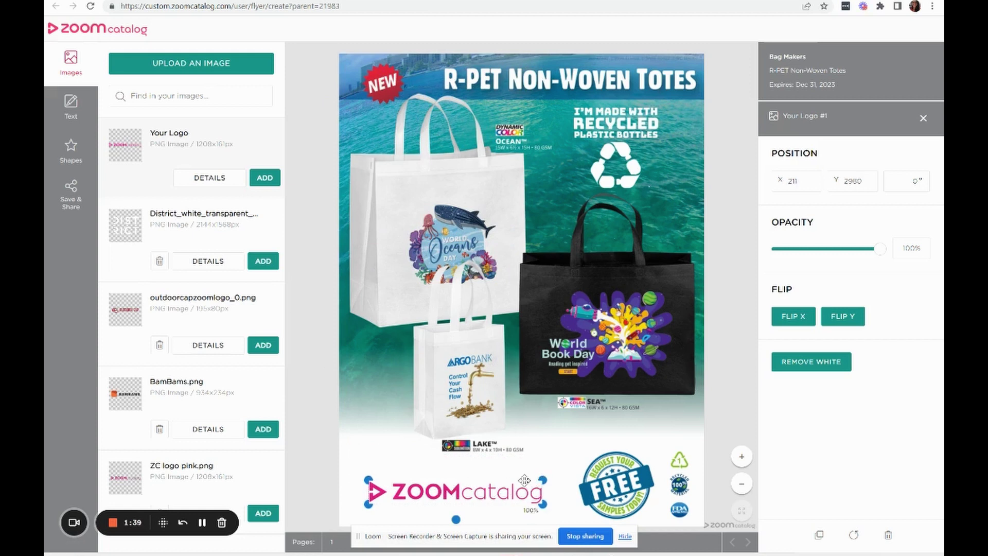
left_click_drag(467, 494, 467, 486)
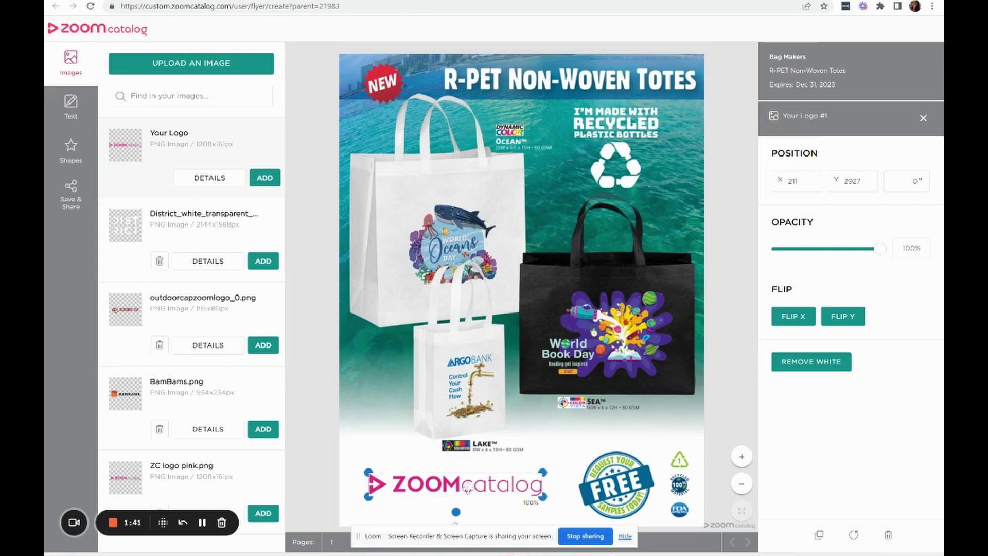
left_click(71, 108)
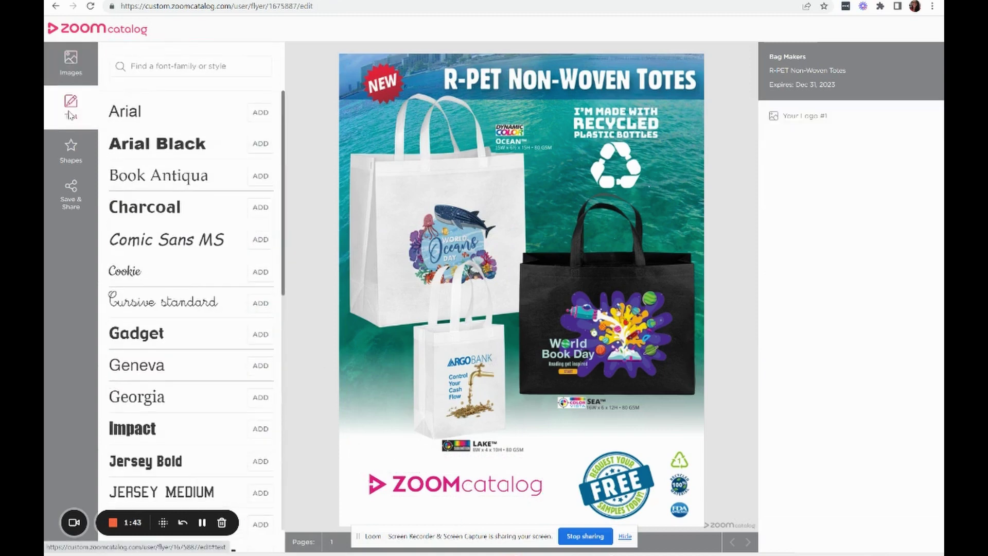
Step: Add an Arial text box to the flyer containing the company's email address
left_click(259, 115)
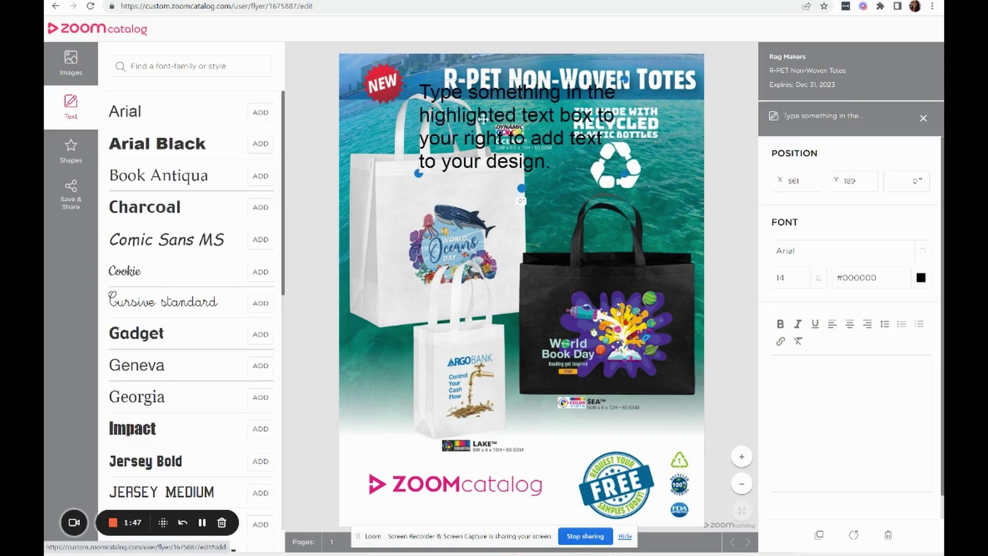
left_click_drag(470, 134, 465, 384)
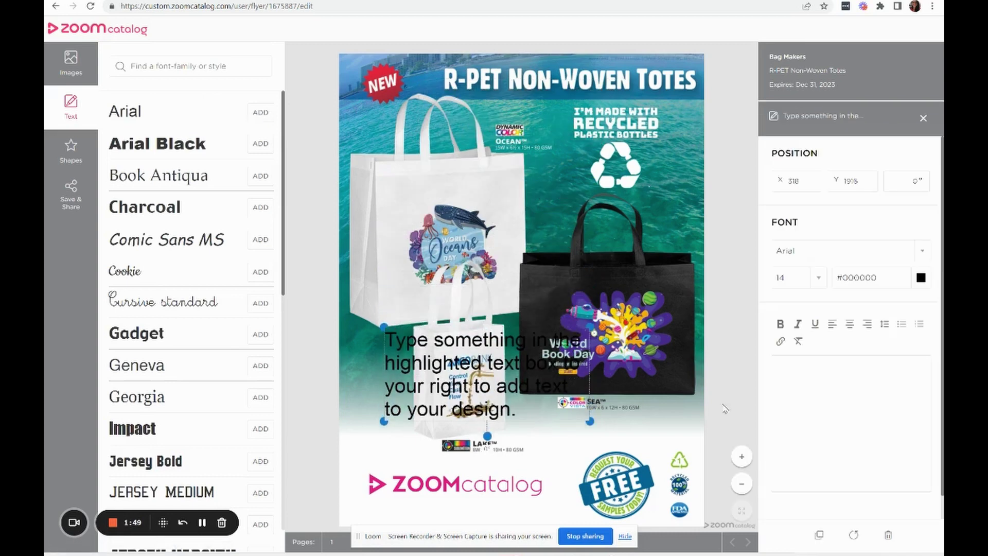
left_click(800, 378)
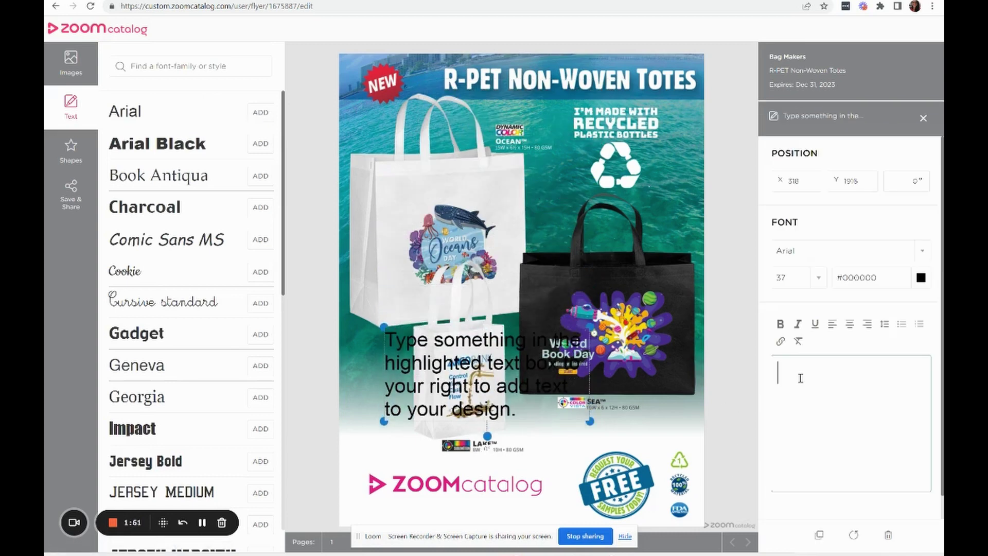
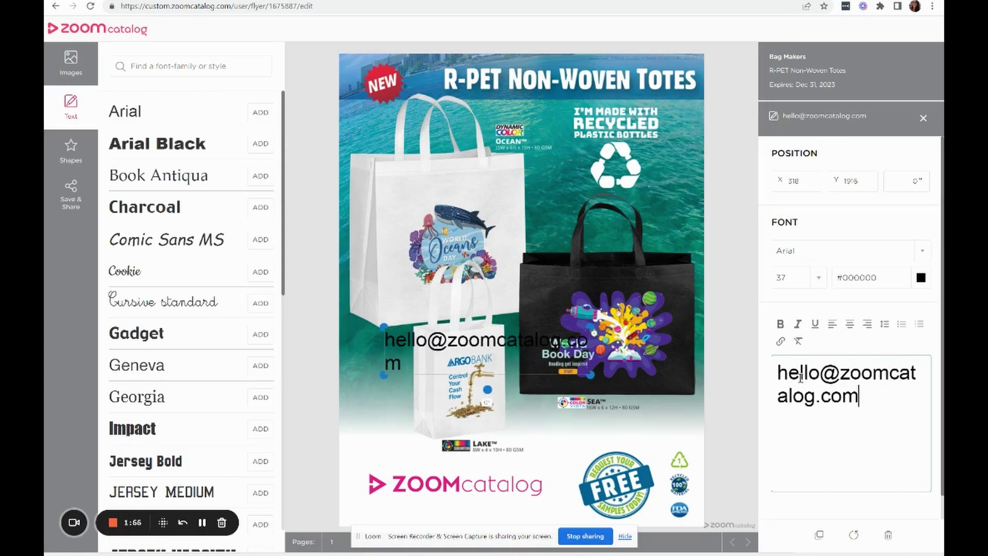
Step: Resize the email text to 14 point and place it just under the logo
left_click_drag(869, 399, 777, 375)
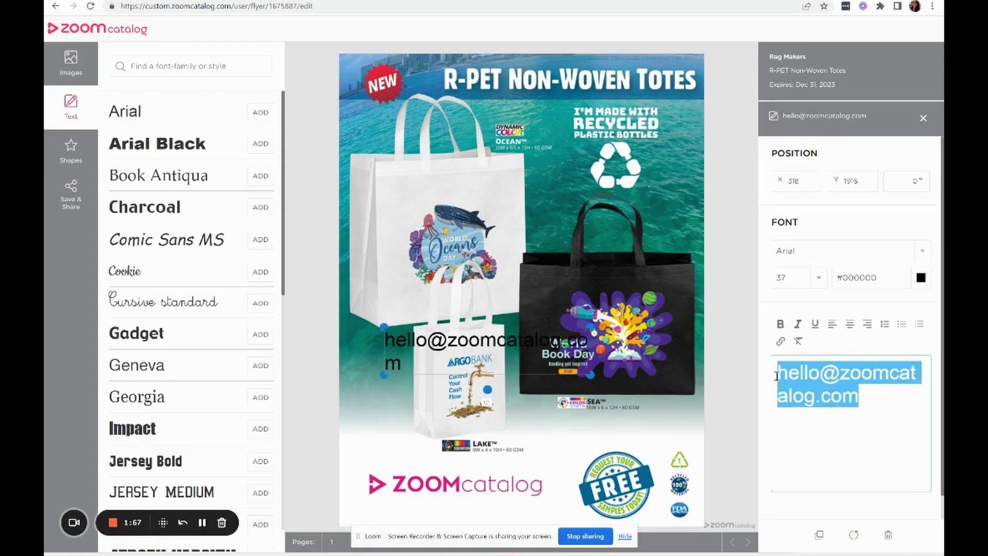
left_click(818, 279)
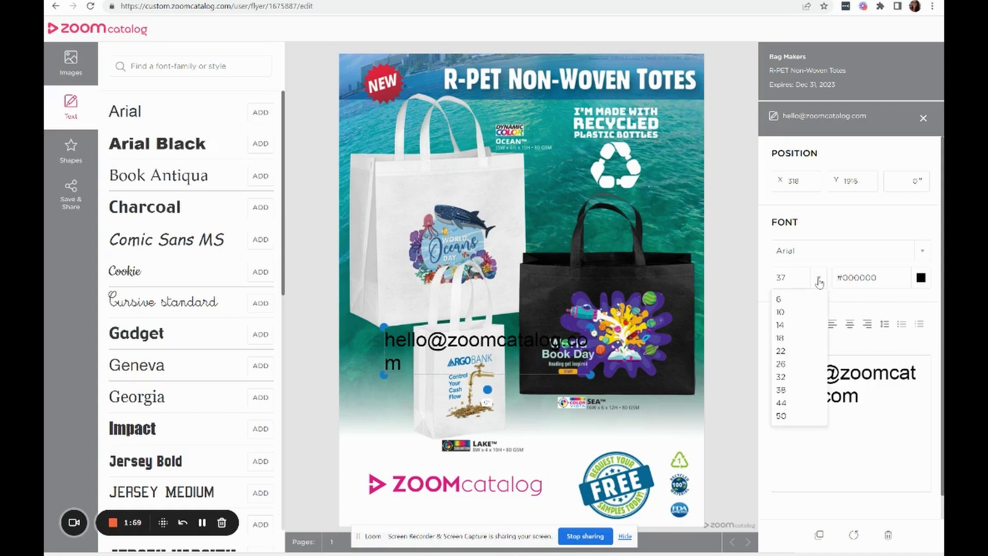
left_click(792, 325)
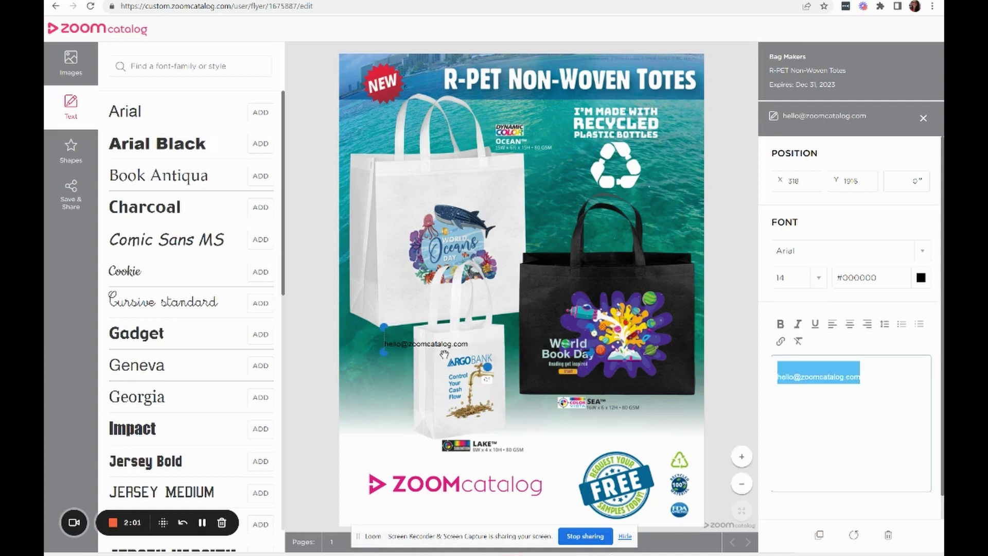
left_click_drag(427, 347, 411, 508)
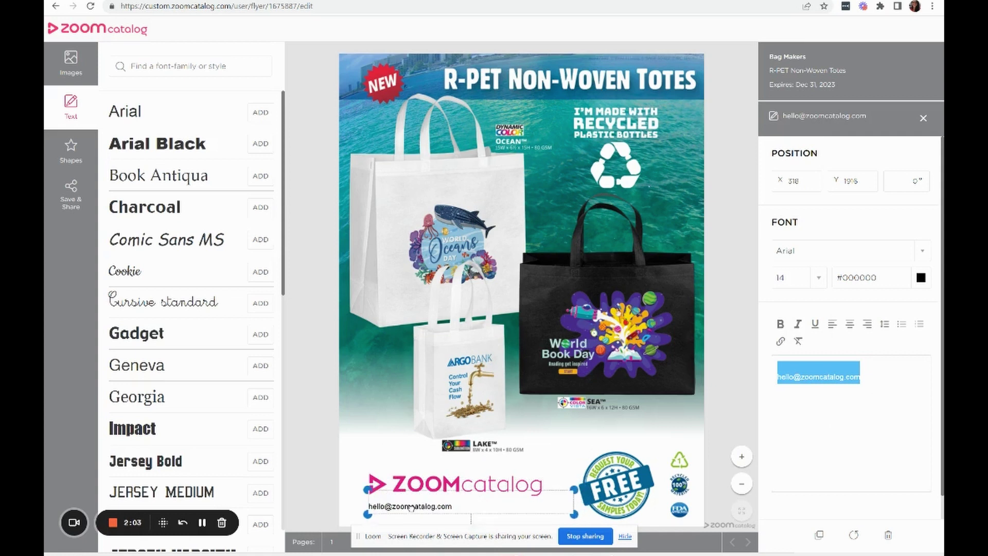
left_click(394, 446)
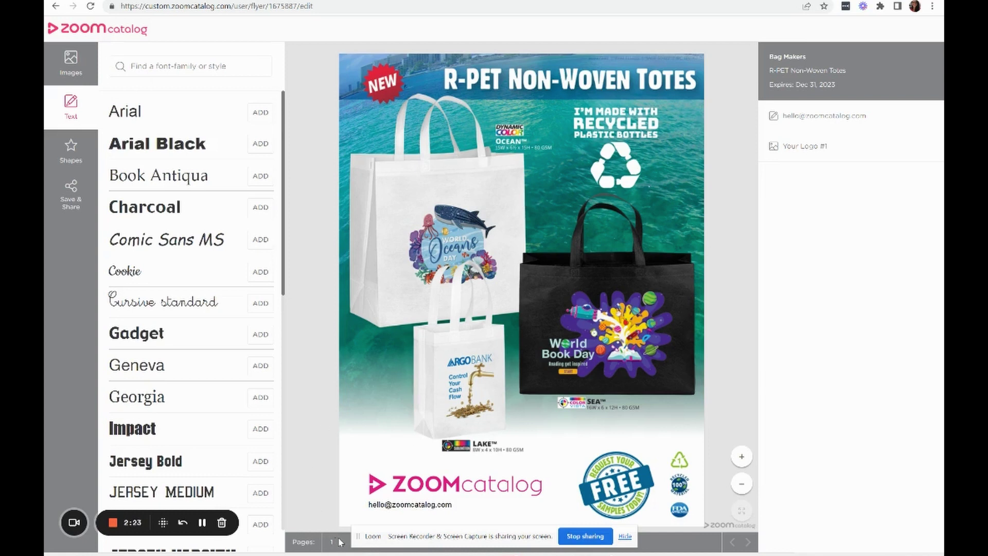
Step: Save the flyer through Save & Share under the name 'Demo 234234'
left_click(71, 200)
left_click(151, 90)
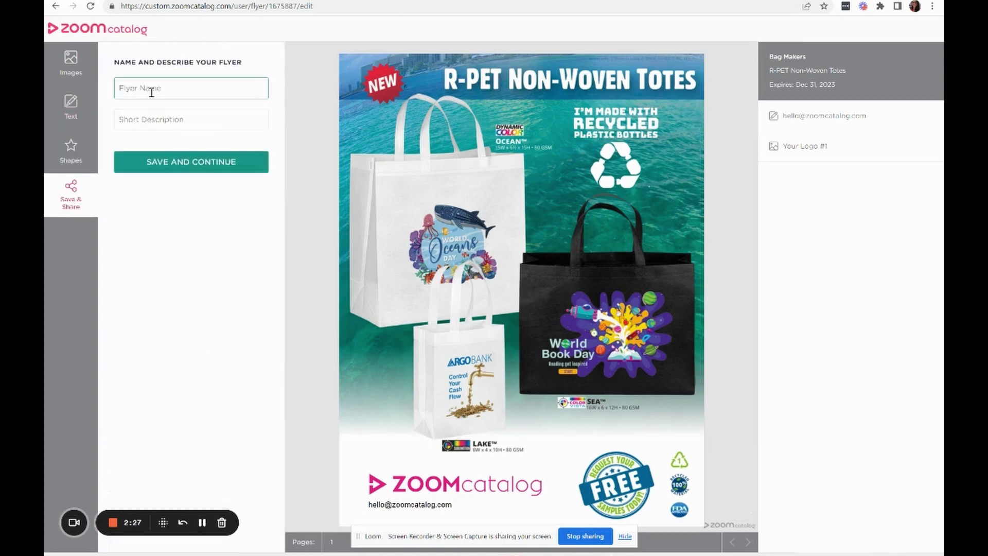
type("Demo 234234")
left_click(171, 162)
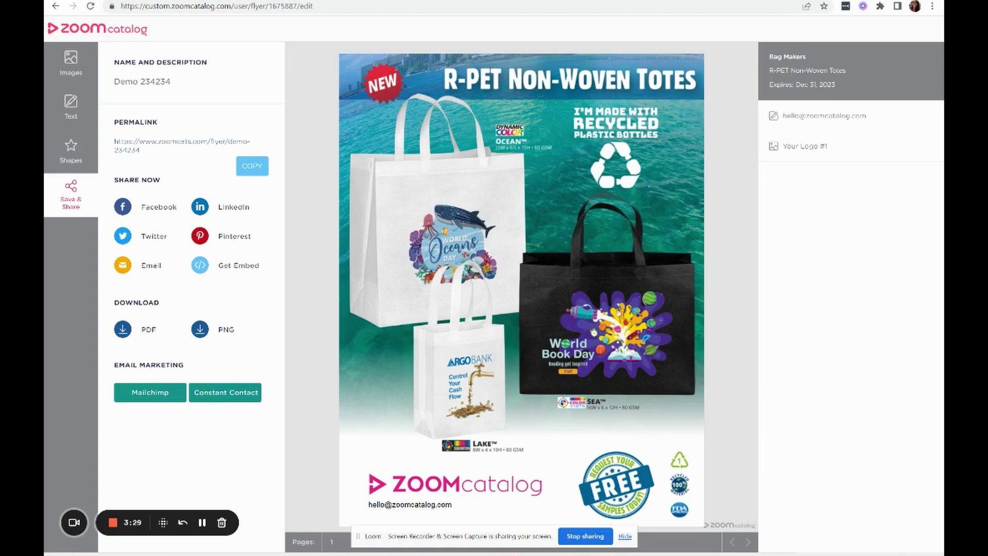
Step: Return to the All Flyers listing tab and scroll back to its top
key("ctrl+shift+Tab")
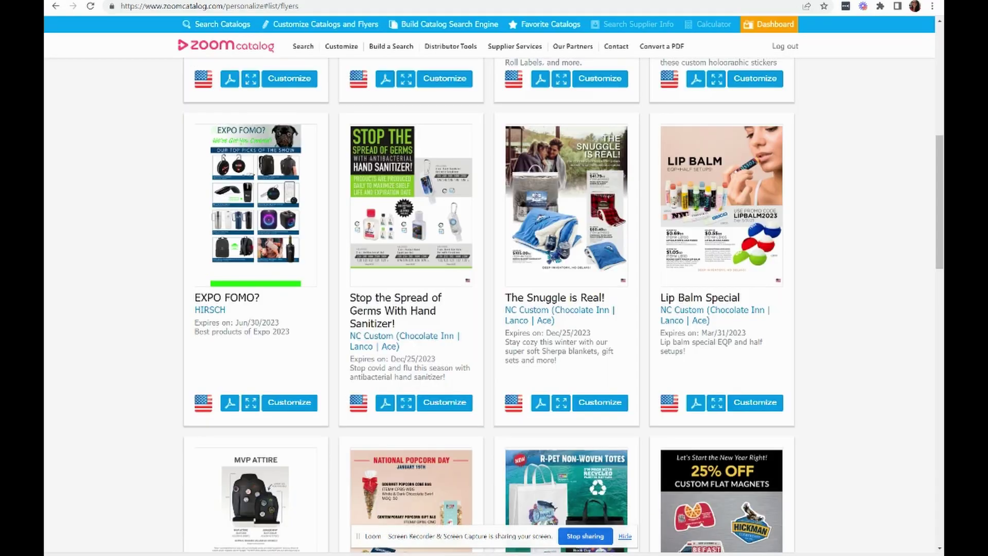
scroll(475, 297, "up", 4)
scroll(475, 297, "up", 3)
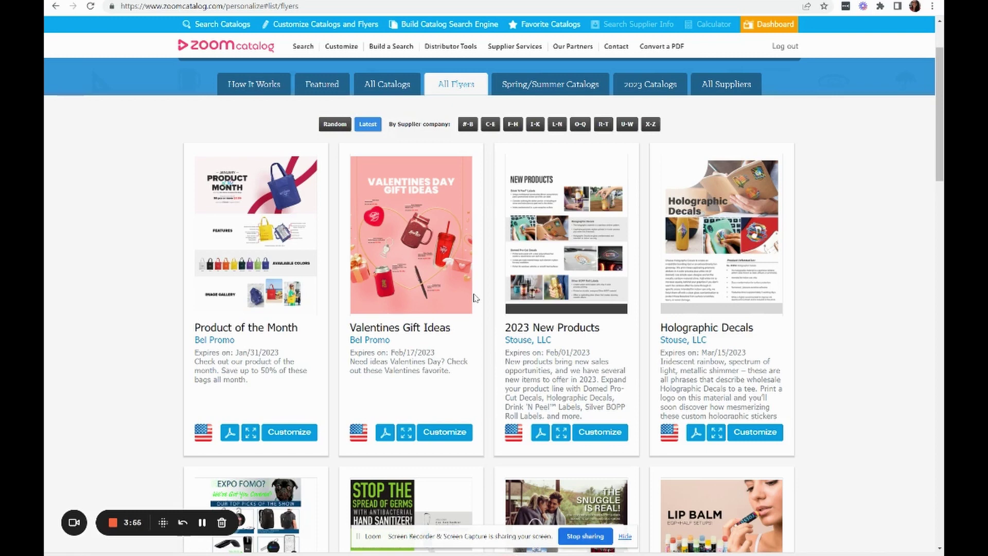
scroll(474, 298, "up", 2)
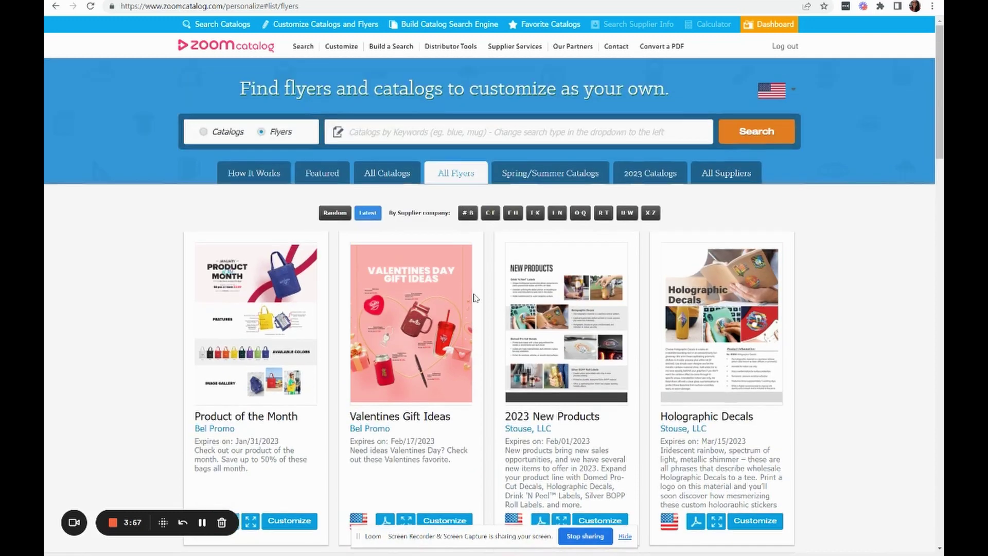